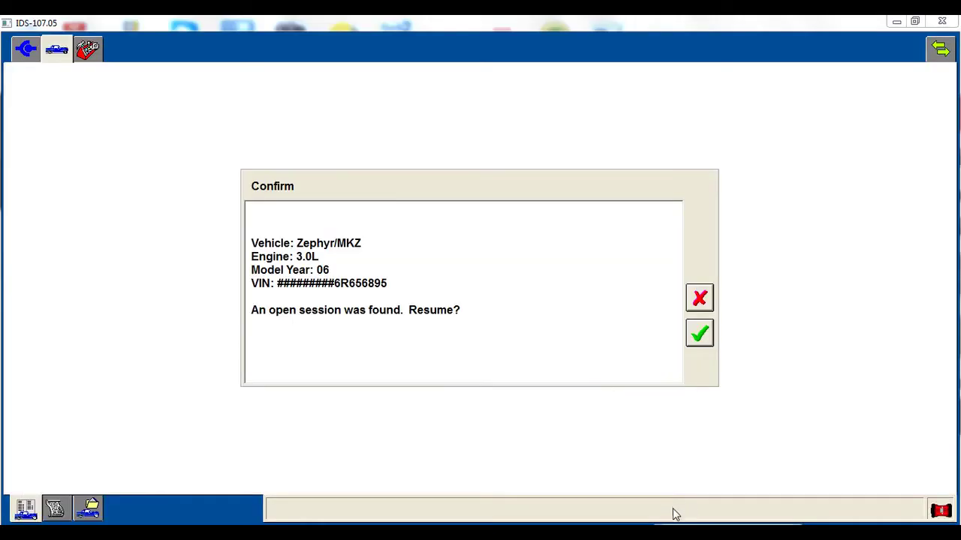
- Decline resuming the open Zephyr/MKZ session, start a new session, and select Taurus as the vehicle
left_click(702, 299)
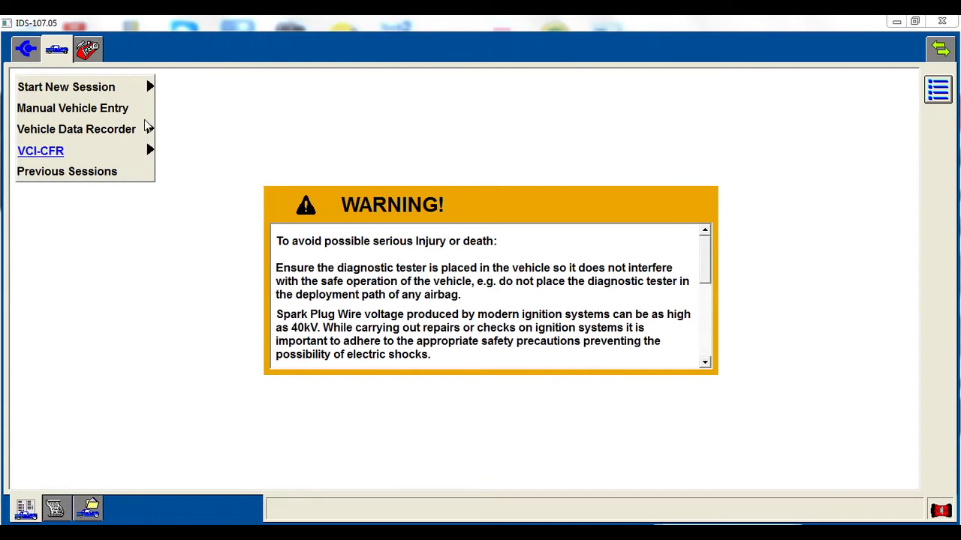
left_click(119, 87)
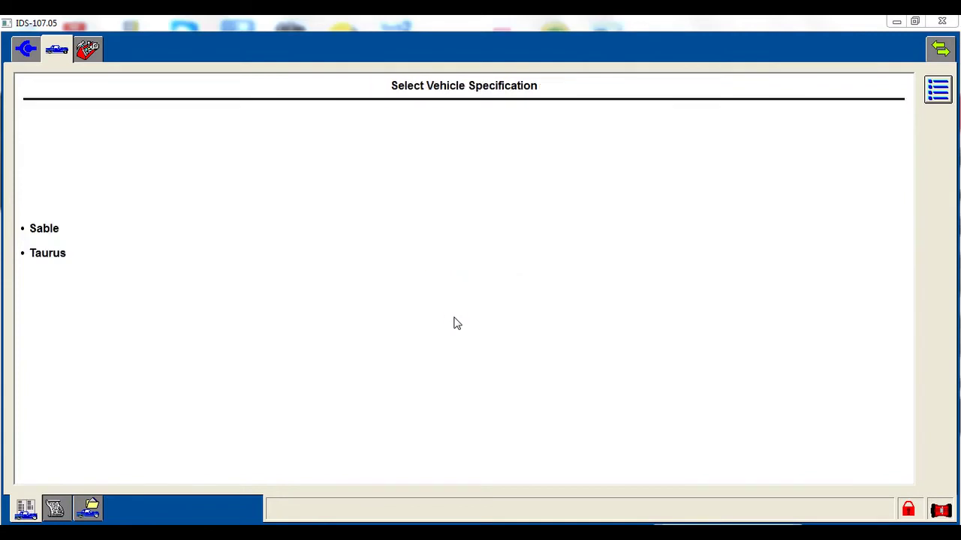
left_click(61, 255)
left_click(938, 478)
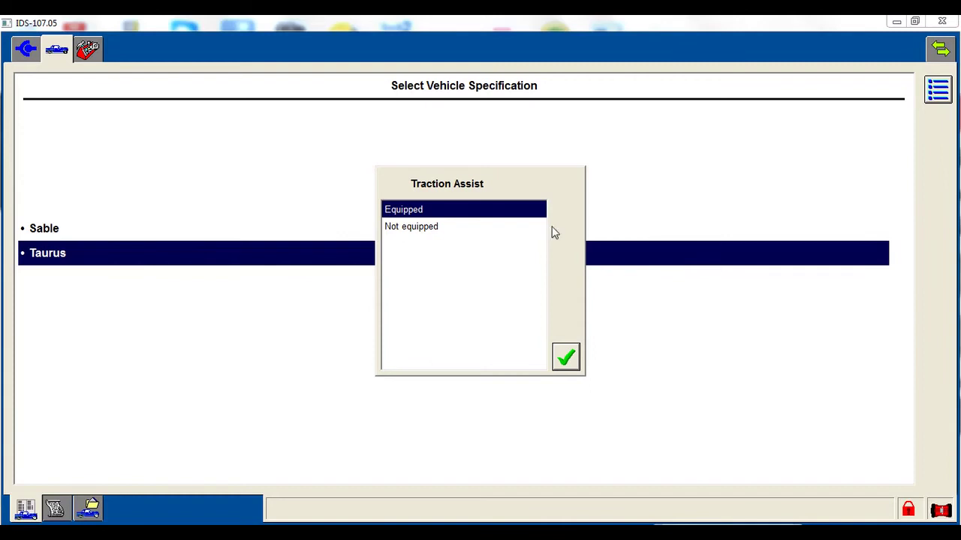
- Set Traction Assist to Not equipped and accept the Taurus 3.0L automatic gasoline vehicle specification as correct
left_click(419, 227)
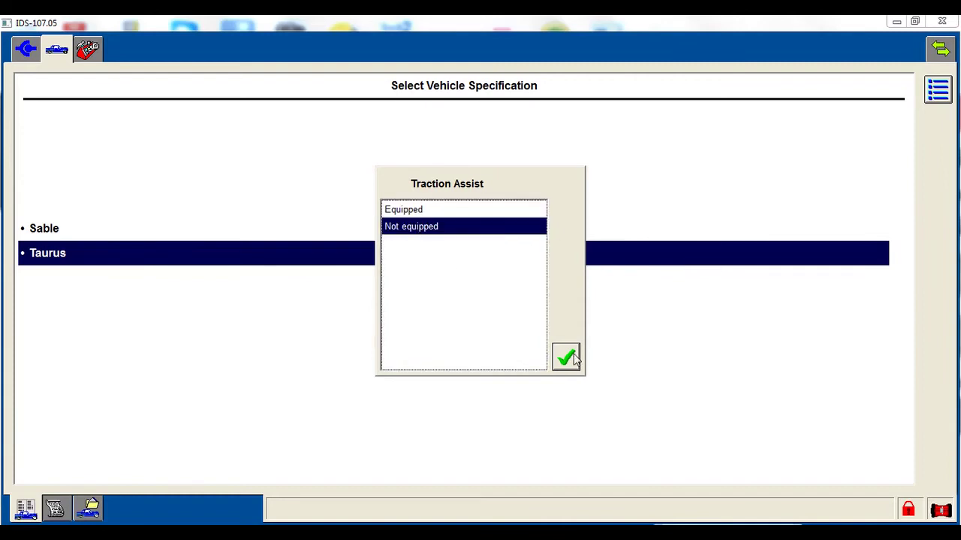
left_click(572, 356)
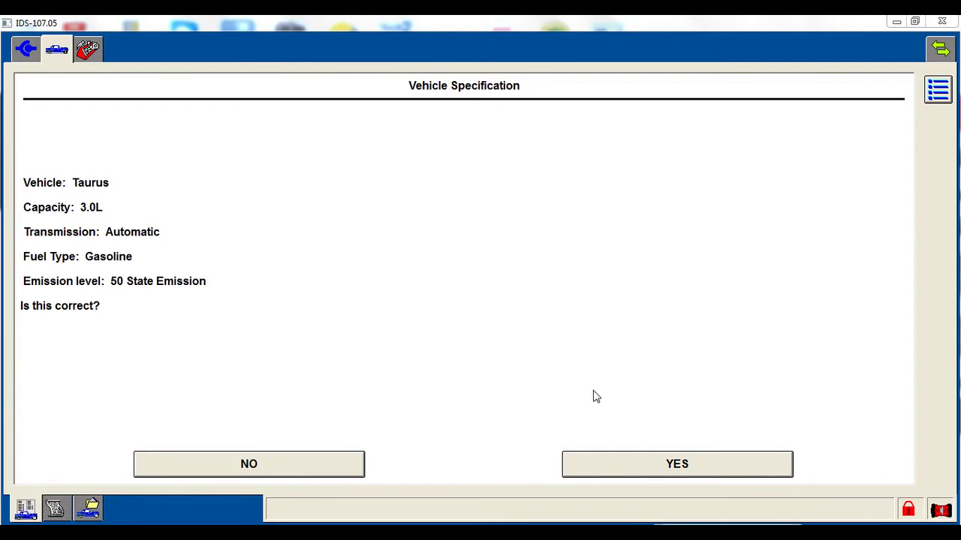
left_click(600, 469)
left_click(646, 467)
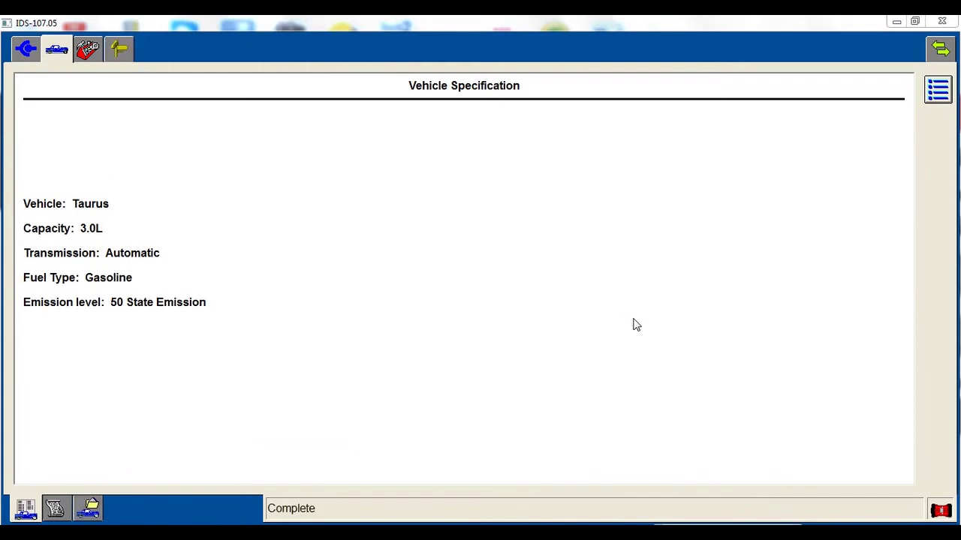
- Start Programmable Module Installation for the PCM, accept the outdated database warning, and agree to look for the calibration file on the network
left_click(88, 52)
left_click(114, 180)
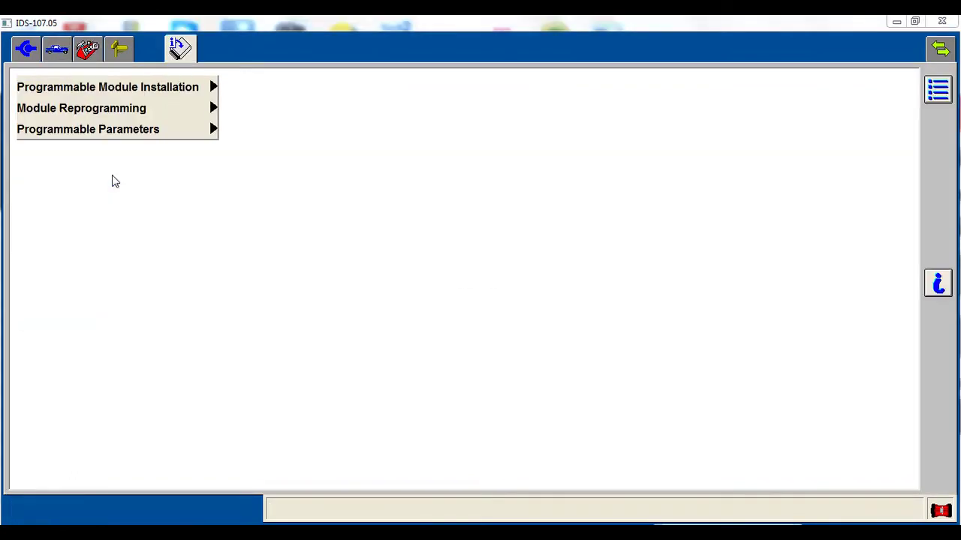
left_click(172, 91)
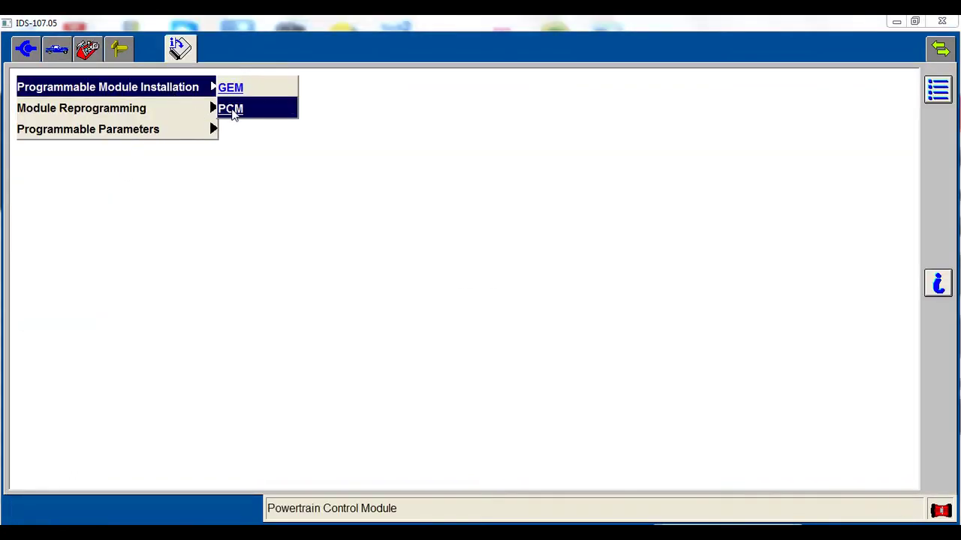
left_click(233, 110)
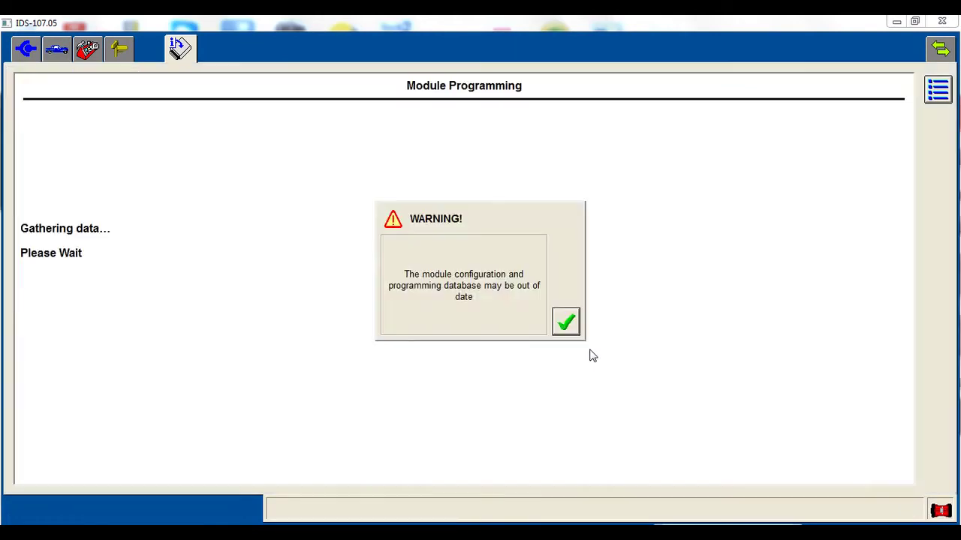
left_click(577, 329)
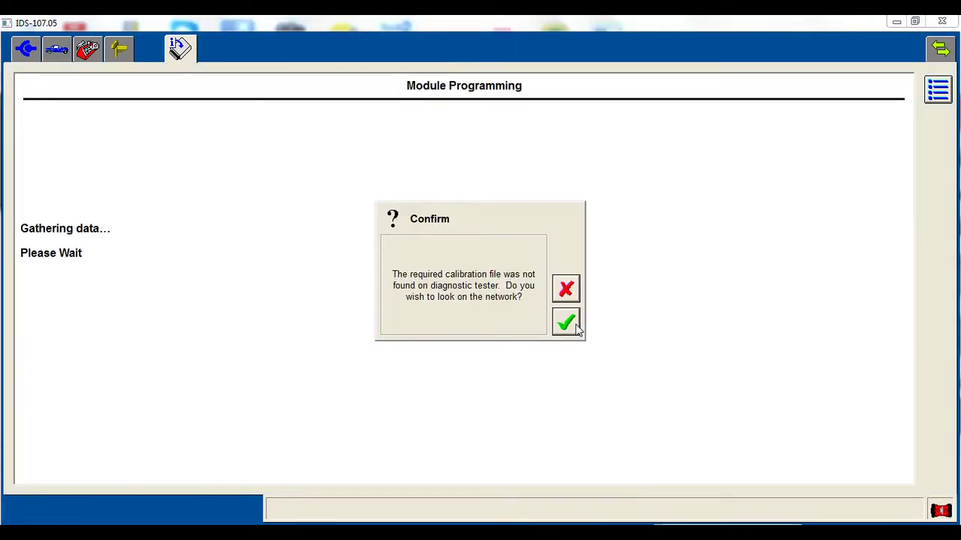
left_click(566, 322)
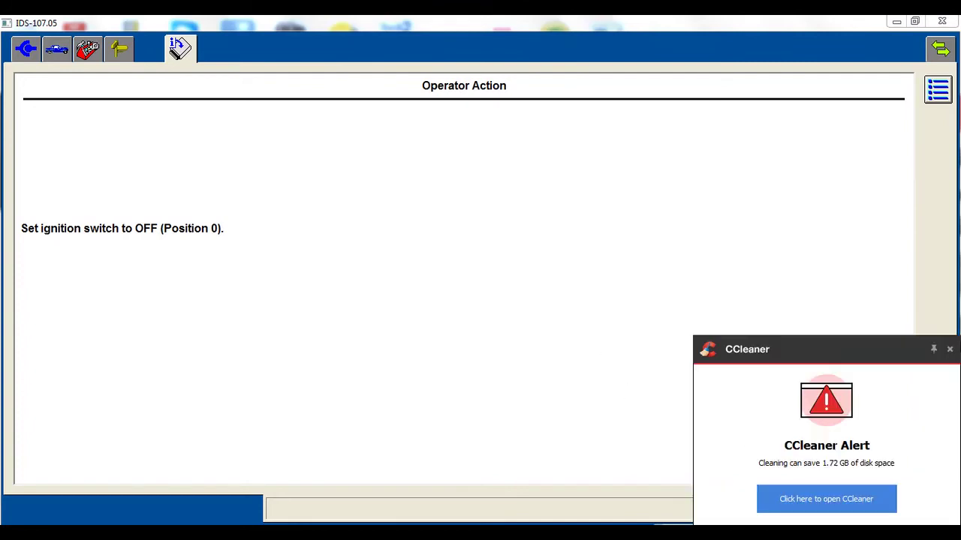
- Dismiss the CCleaner and Java notifications and acknowledge the ignition OFF, new module, PCM reprogramming and ignition ON instructions
left_click(949, 349)
left_click(938, 478)
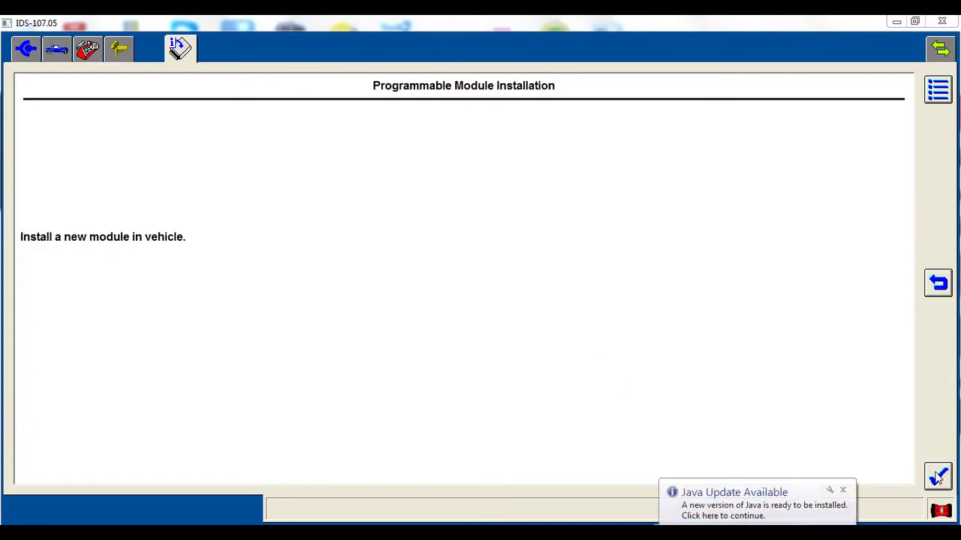
left_click(845, 491)
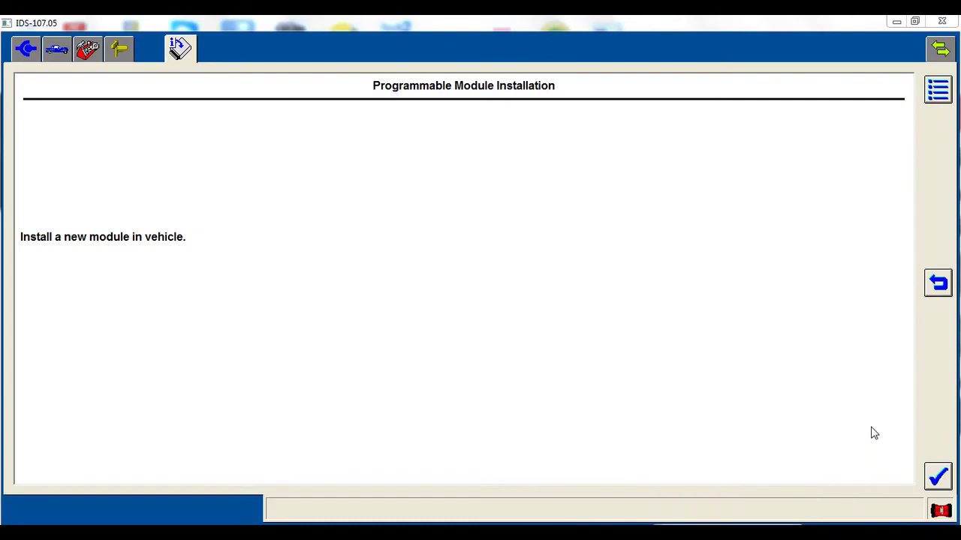
left_click(935, 481)
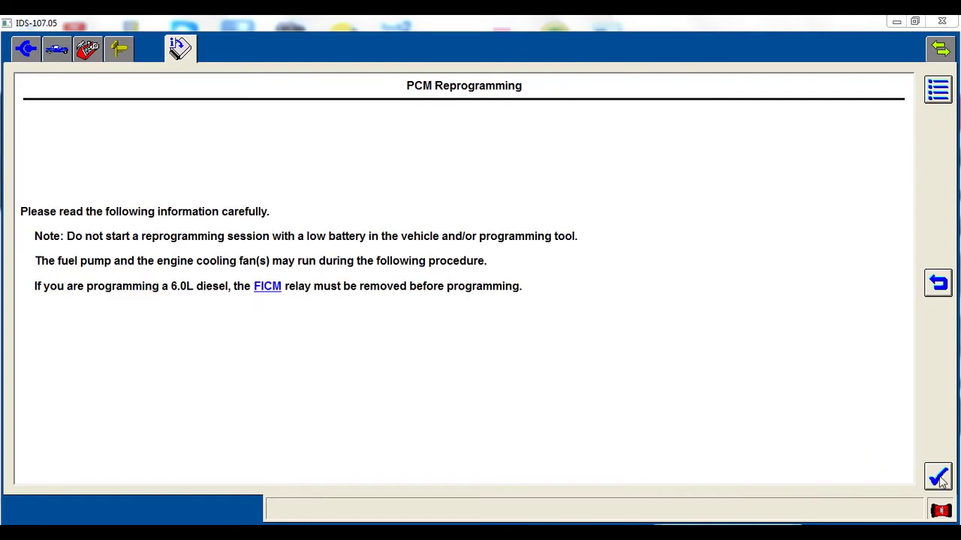
left_click(937, 478)
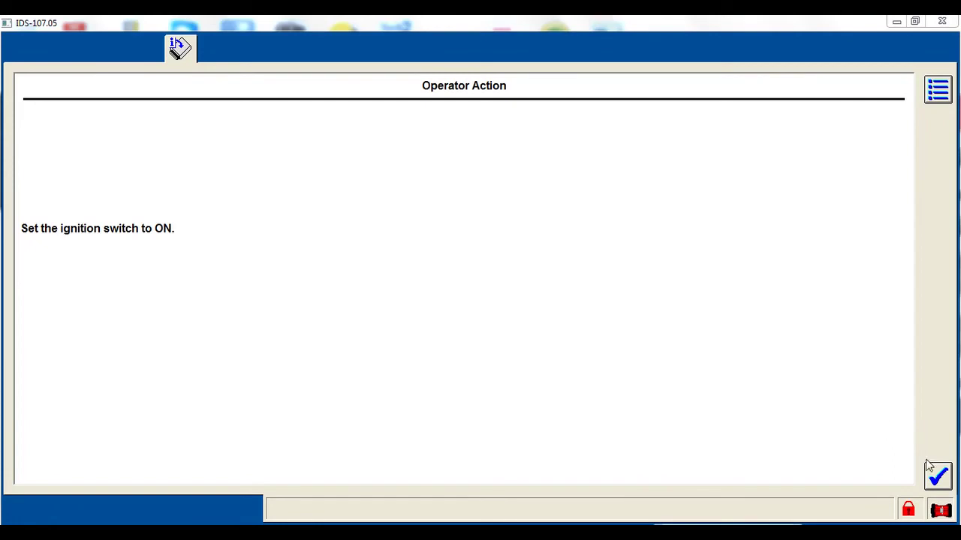
left_click(938, 477)
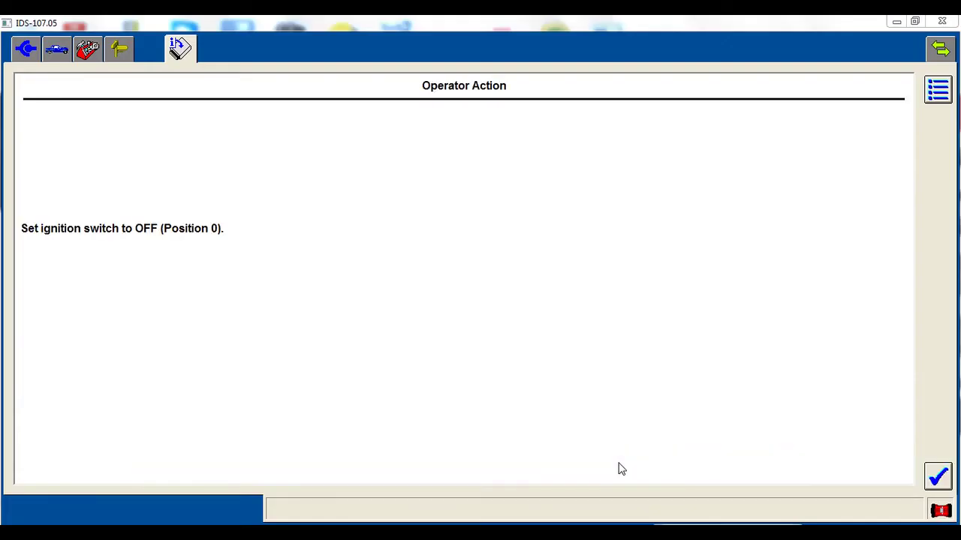
- Acknowledge the further ignition OFF and ON instructions and the configuration settings notice to reach the PCM parameter list
left_click(940, 477)
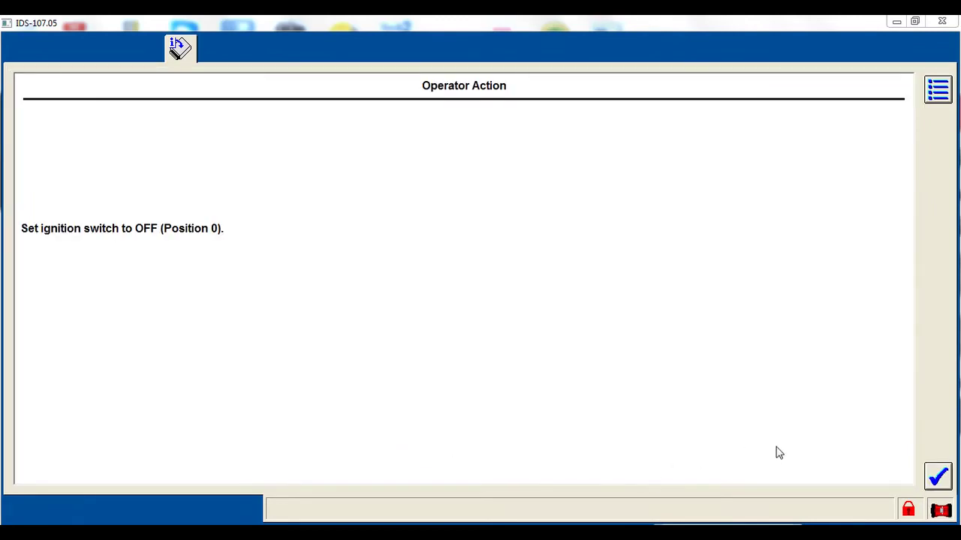
left_click(937, 480)
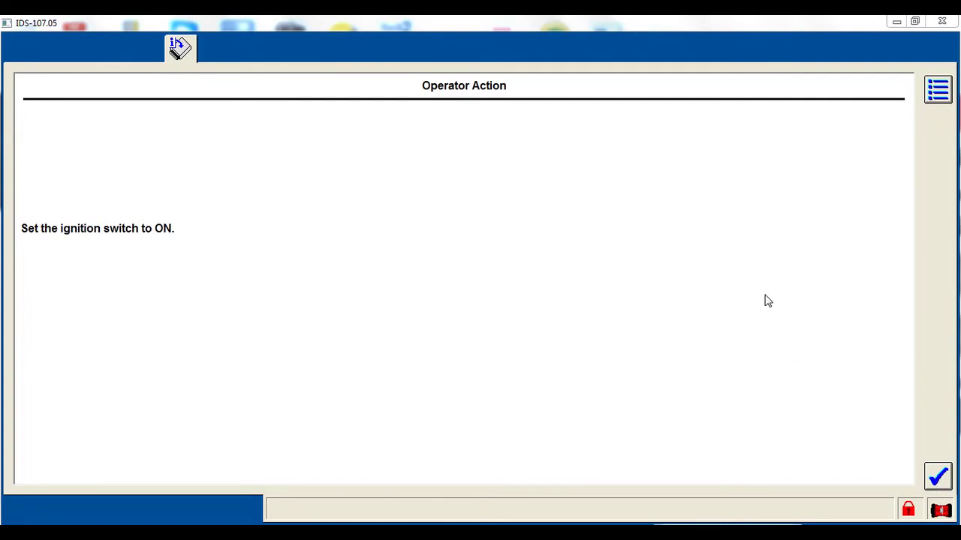
left_click(941, 479)
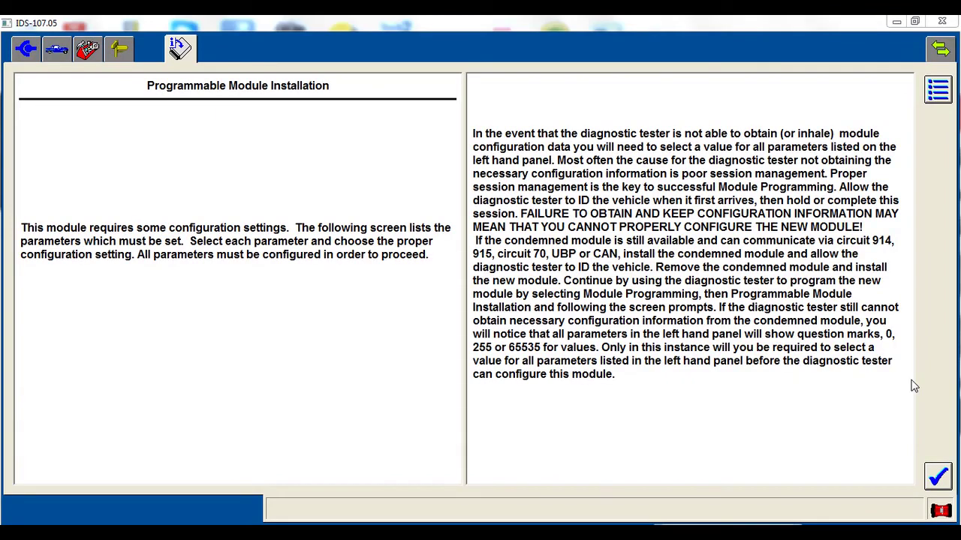
left_click(938, 480)
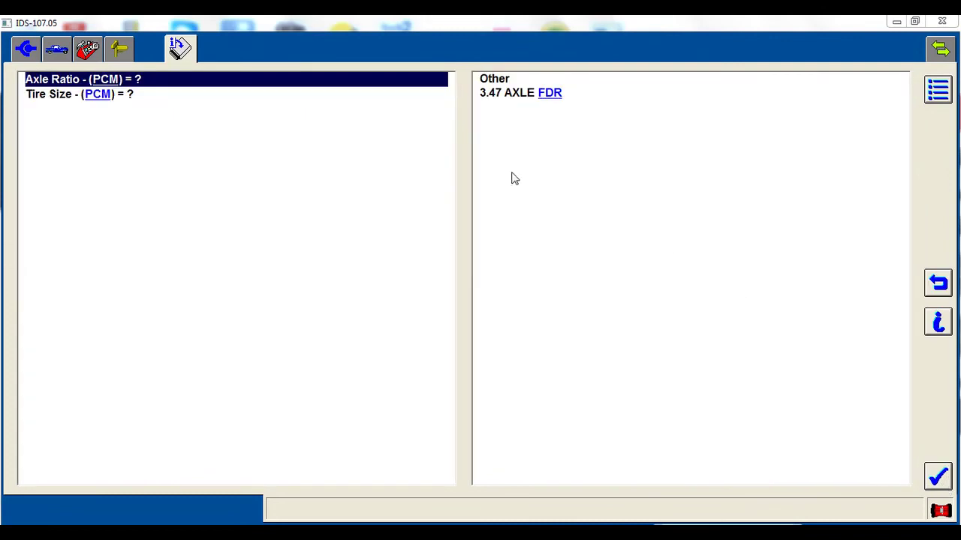
- Set the PCM axle ratio to 3.47 AXLE FDR and the tire size to P215/60R16 (797), and accept the configuration
left_click(484, 93)
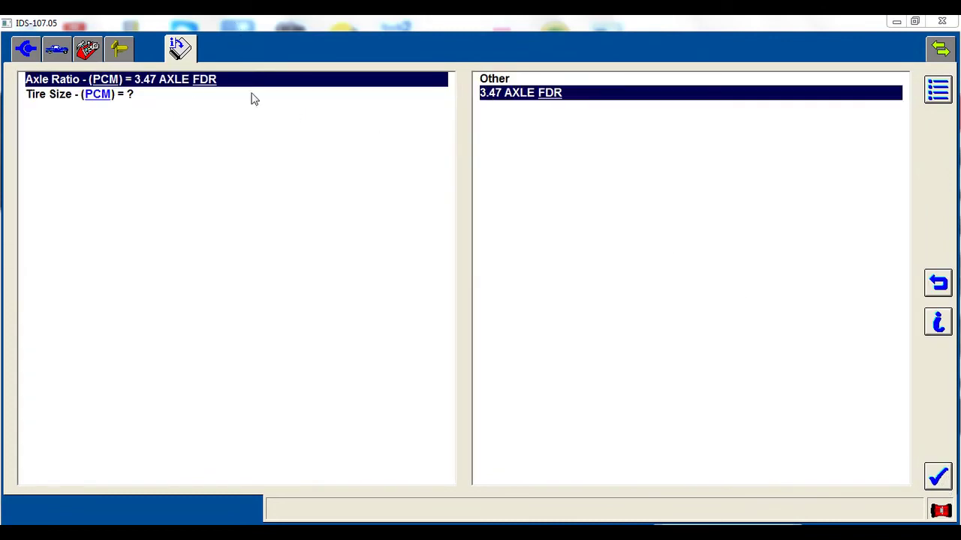
left_click(190, 95)
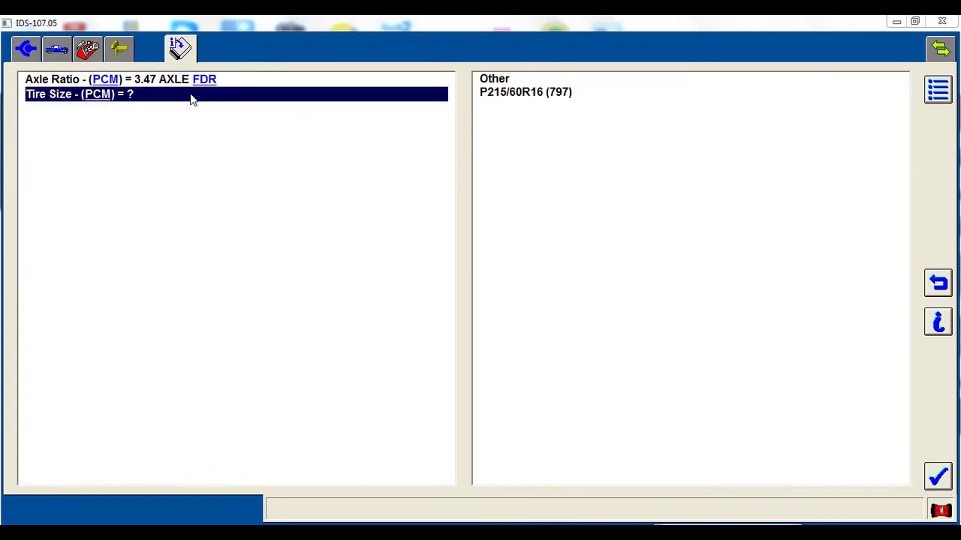
left_click(551, 101)
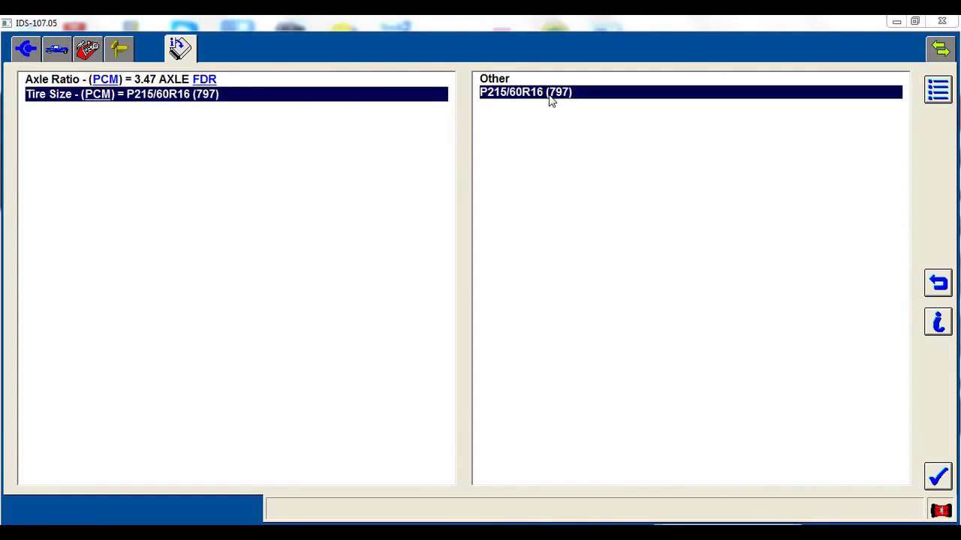
left_click(944, 481)
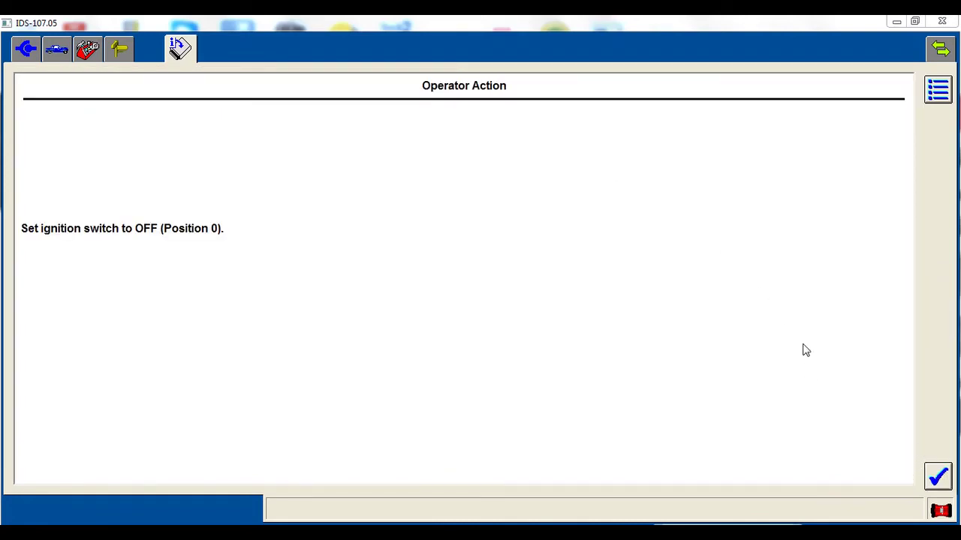
- Continue the PCM installation through the ignition OFF and ON instructions, declining the offers to try again
left_click(937, 477)
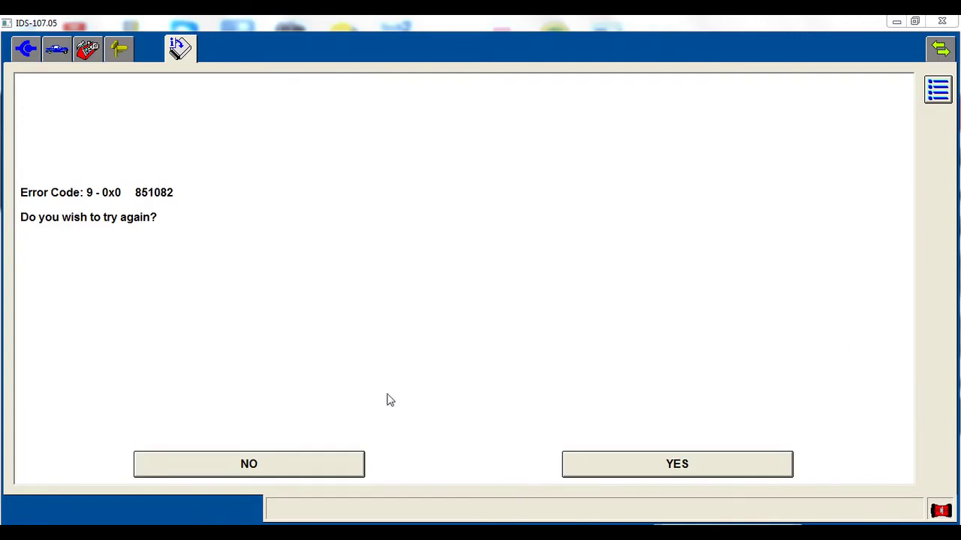
left_click(270, 459)
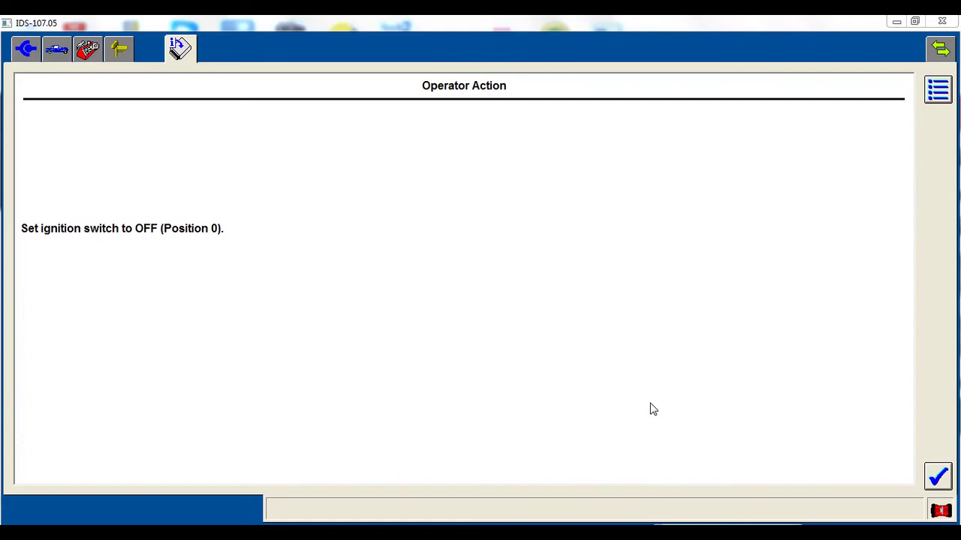
left_click(941, 473)
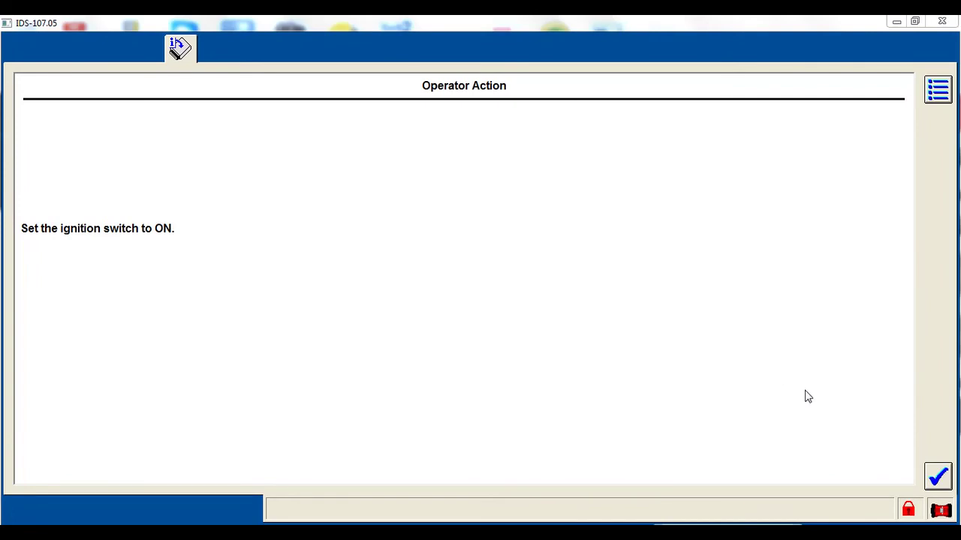
left_click(937, 475)
left_click(278, 475)
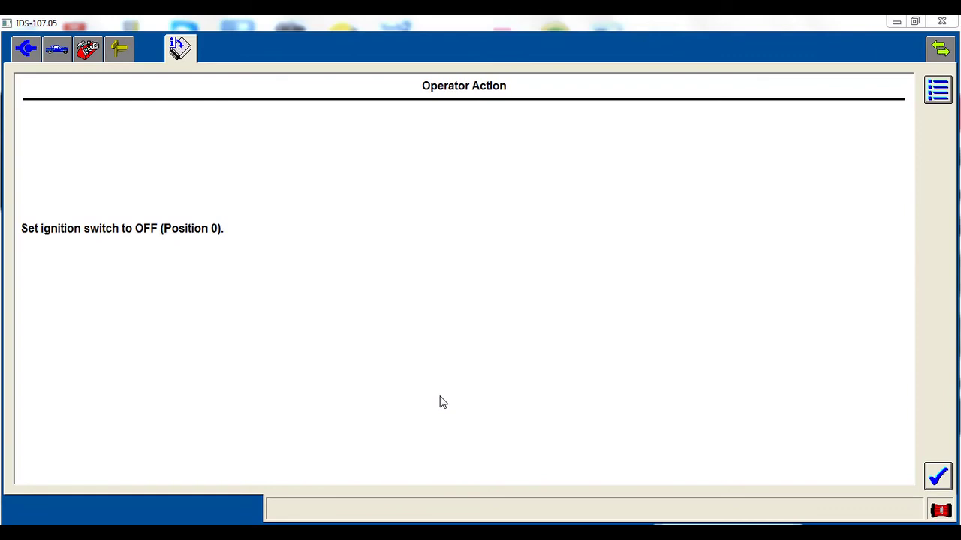
- Try PCM reprogramming again with the ignition cycled, decline another retry, and exit the procedure with the ignition set to OFF
left_click(942, 480)
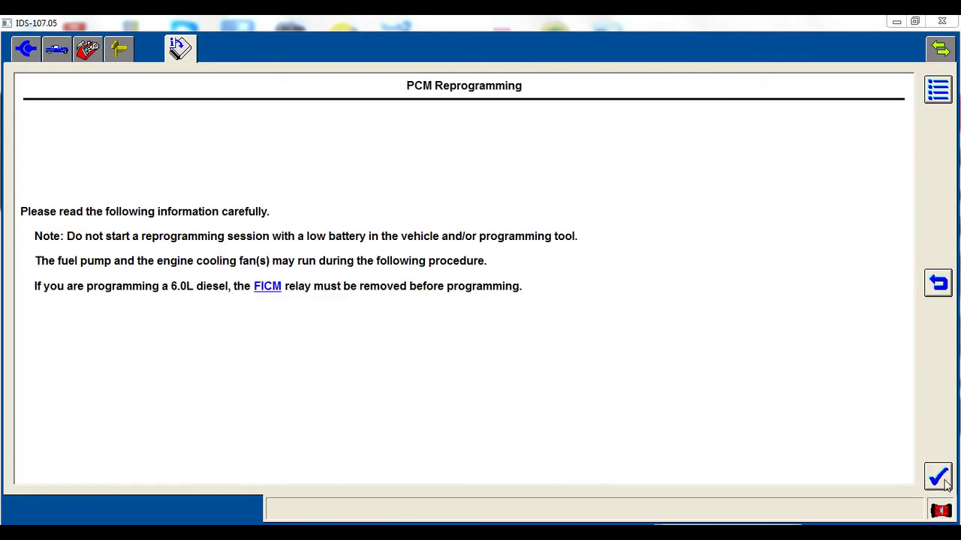
left_click(938, 474)
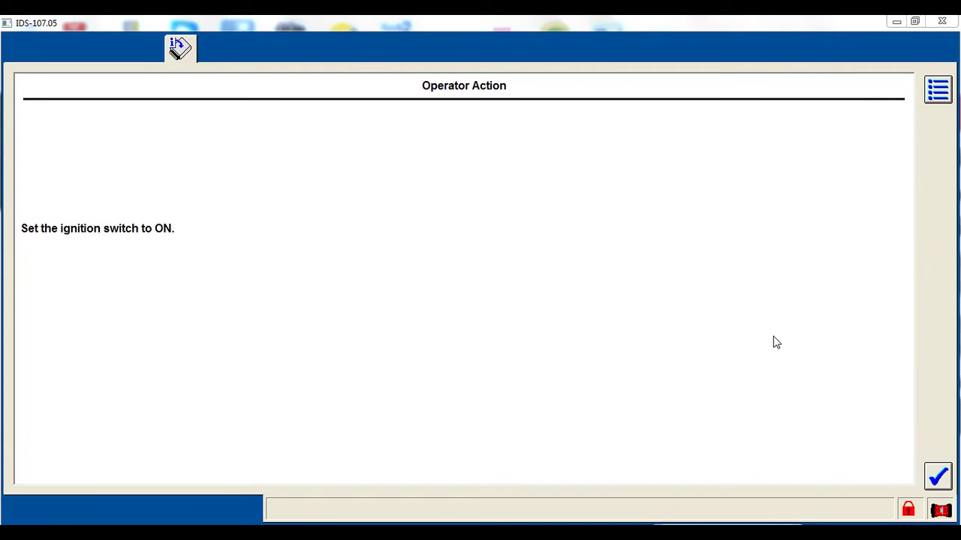
left_click(937, 478)
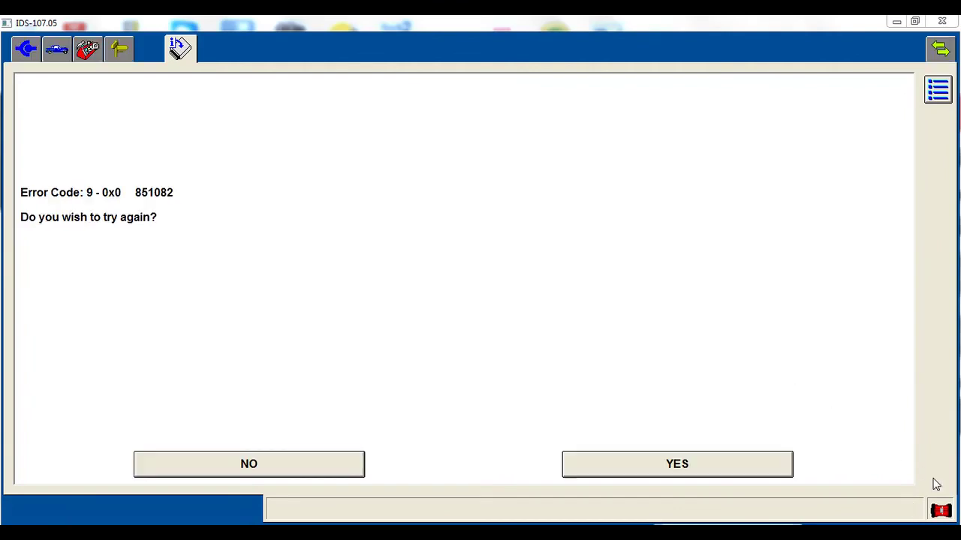
left_click(346, 473)
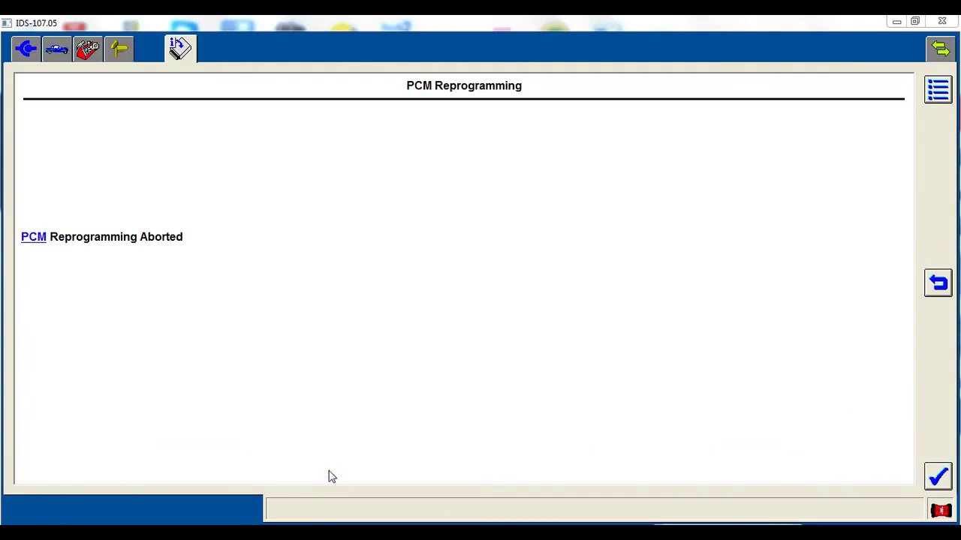
left_click(938, 475)
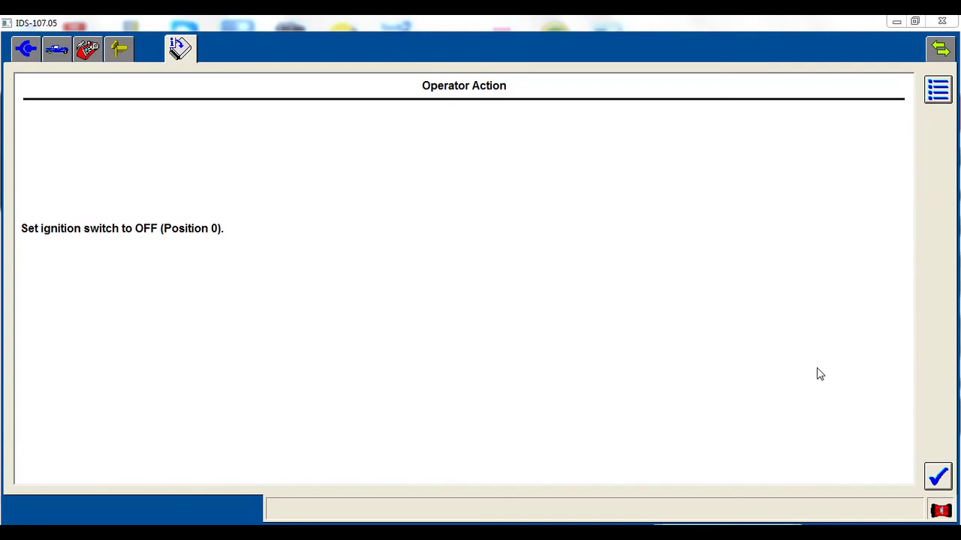
left_click(944, 482)
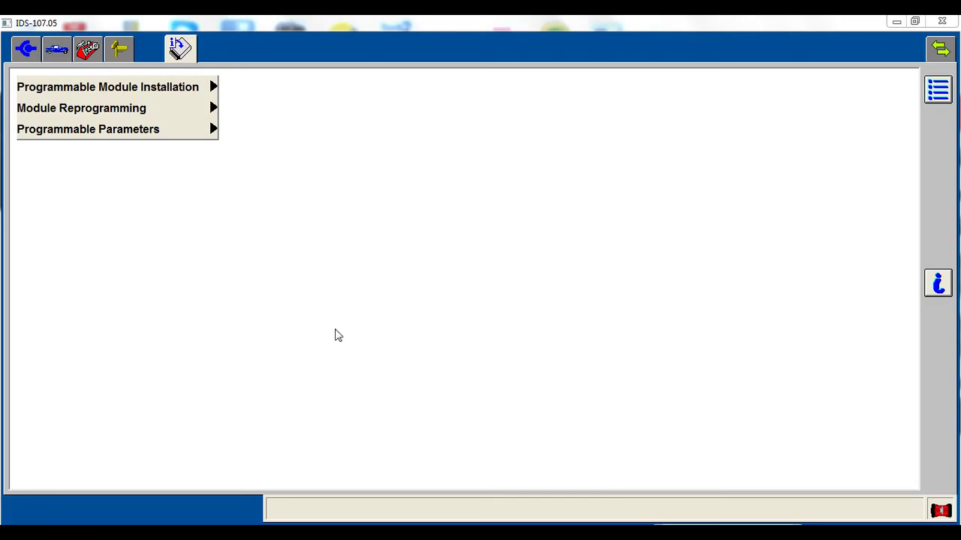
- Open the Tire Size / Axle Ratio programmable parameters and set the PCM axle ratio to 3.47 AXLE FDR, dismissing the custom value entry
left_click(172, 128)
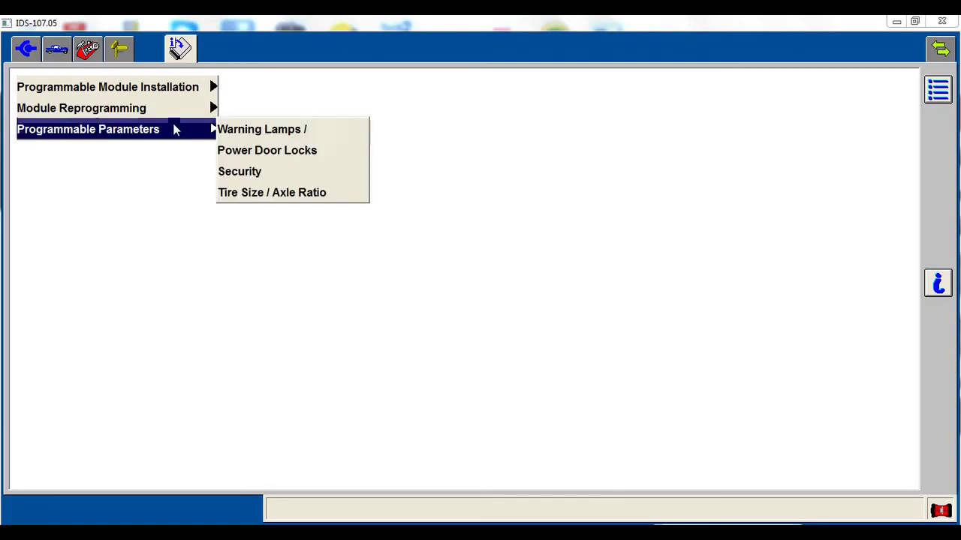
left_click(259, 191)
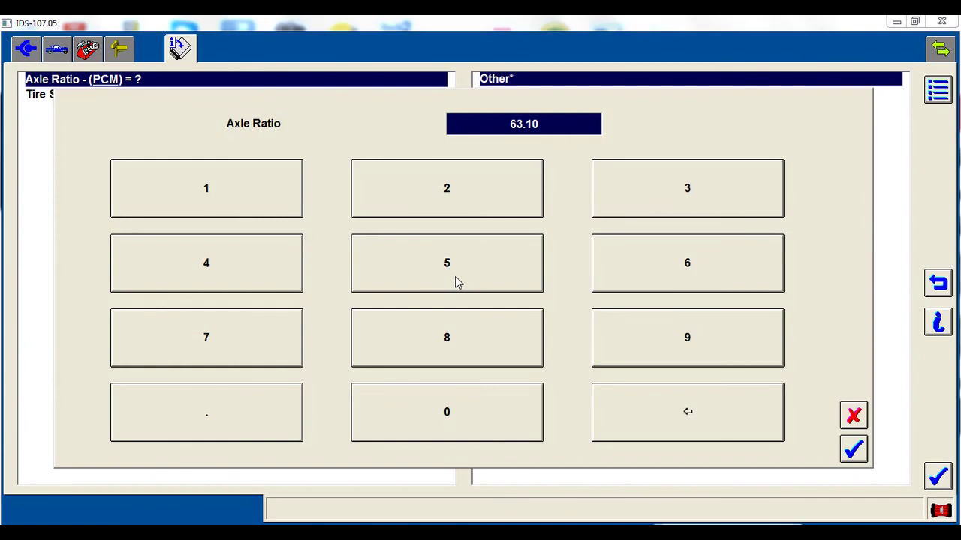
left_click(856, 424)
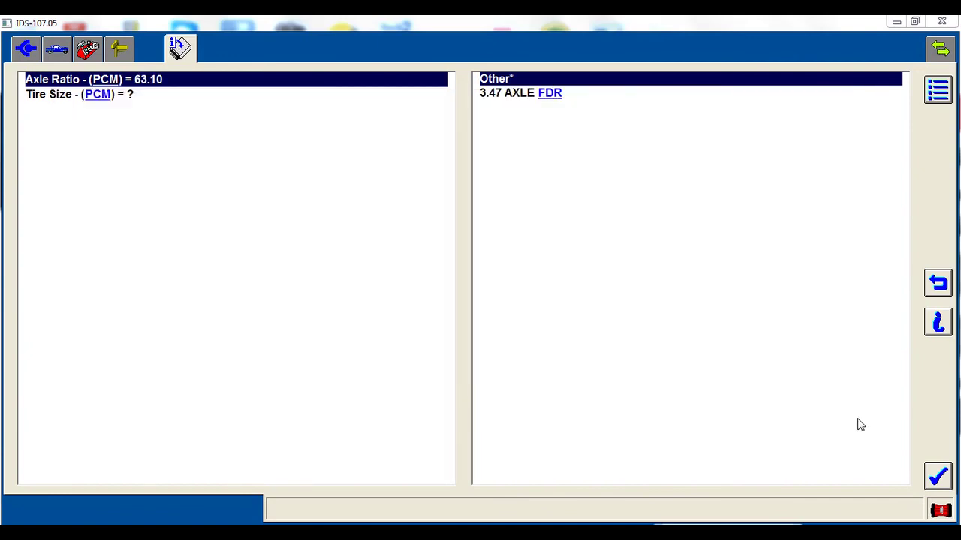
left_click(550, 96)
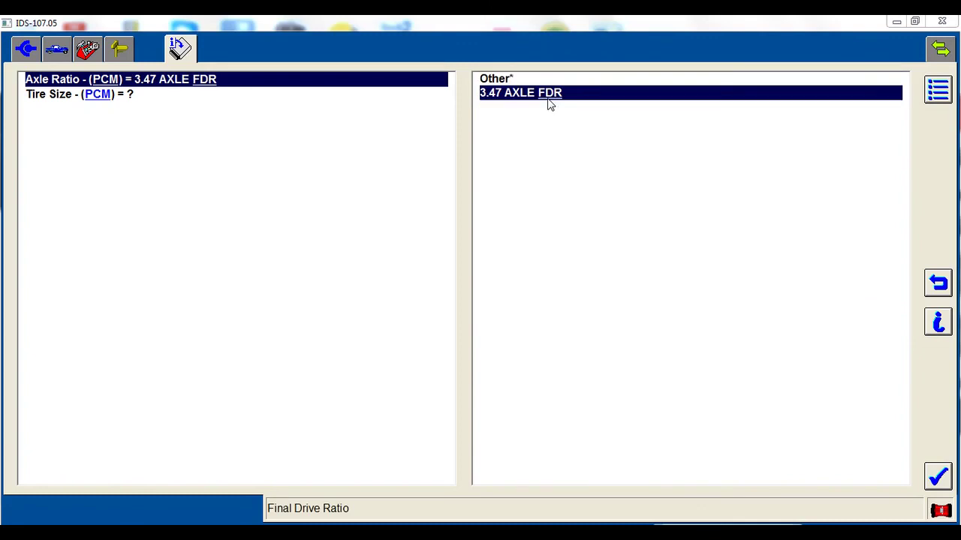
- Set the PCM tire size to P215/60R16 (797), dismissing the custom size entry, and accept both parameter values
left_click(198, 99)
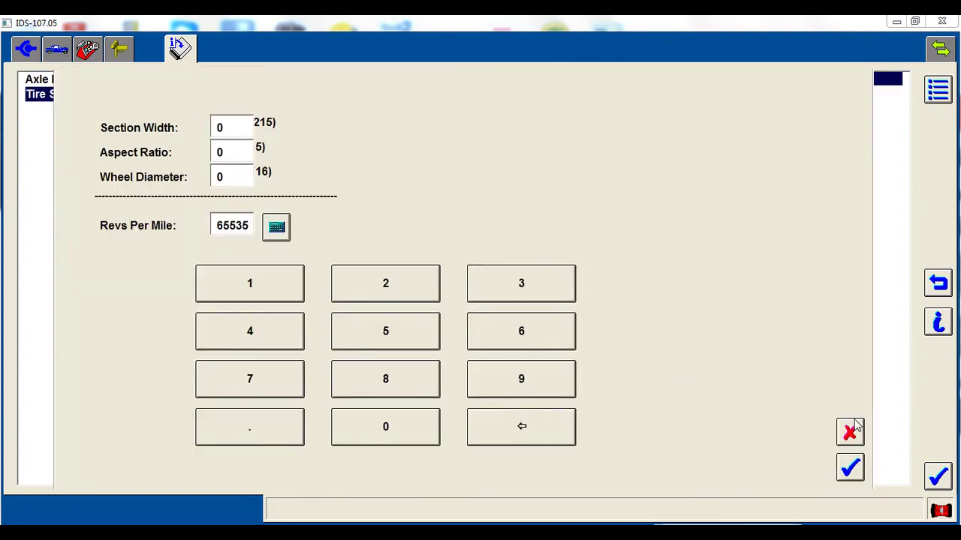
left_click(850, 431)
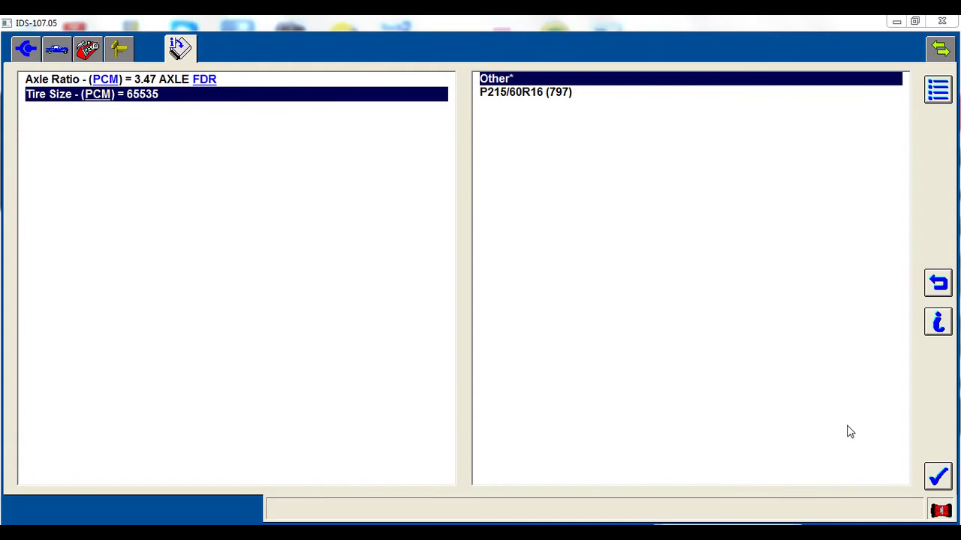
left_click(509, 93)
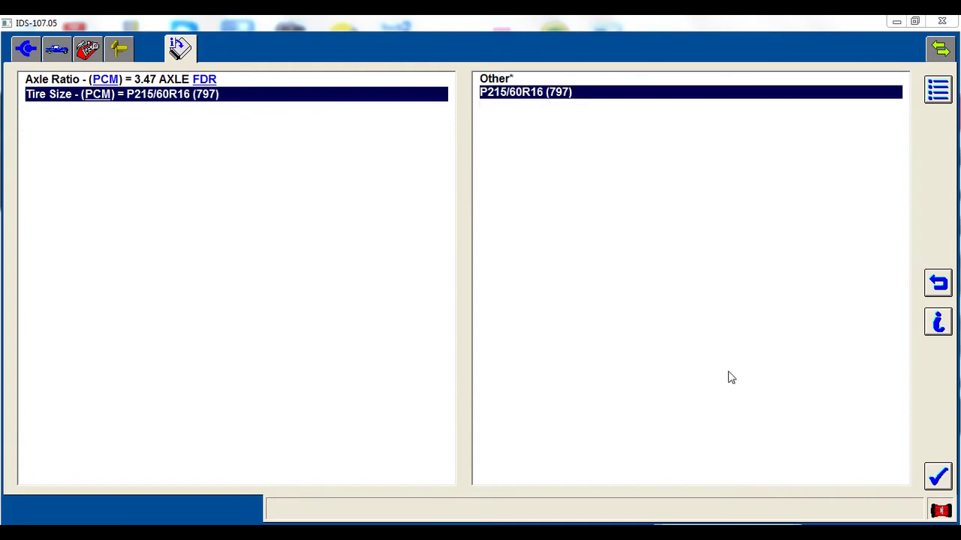
left_click(936, 478)
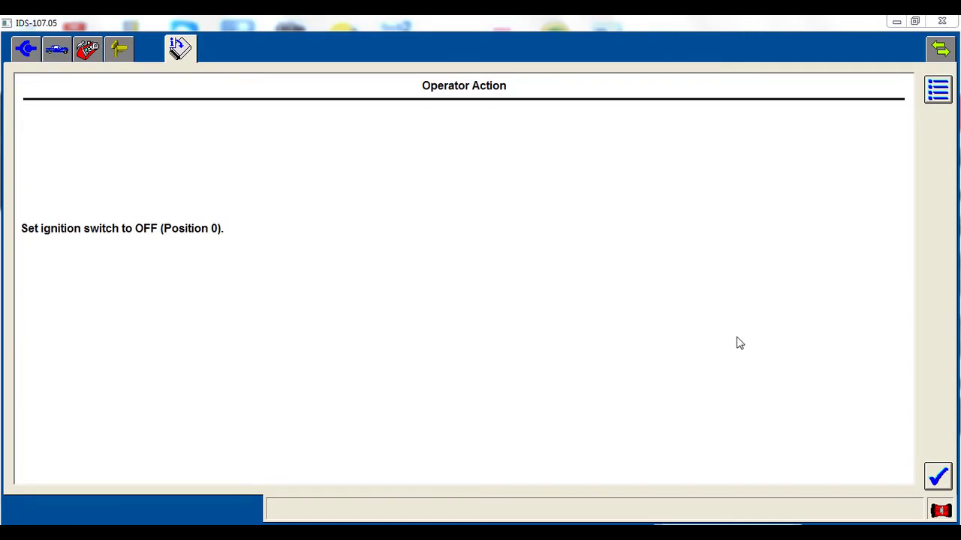
- Acknowledge the ignition OFF (Position 0) instructions and complete the PCM reprogramming procedure
left_click(936, 481)
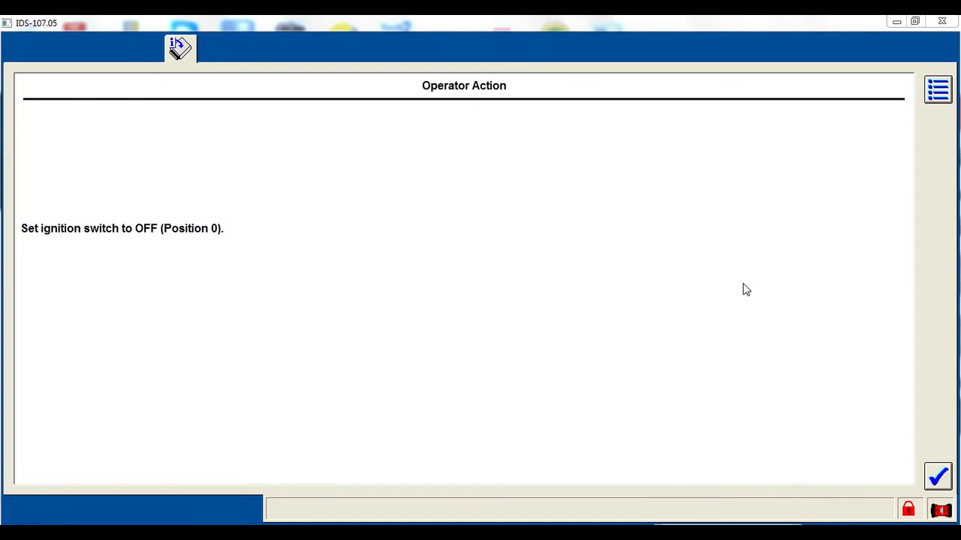
left_click(936, 477)
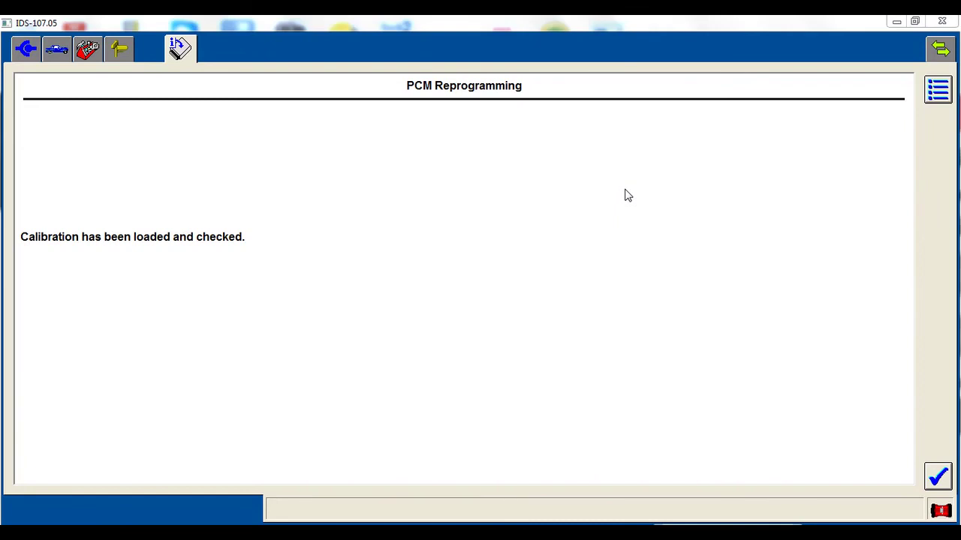
left_click(935, 475)
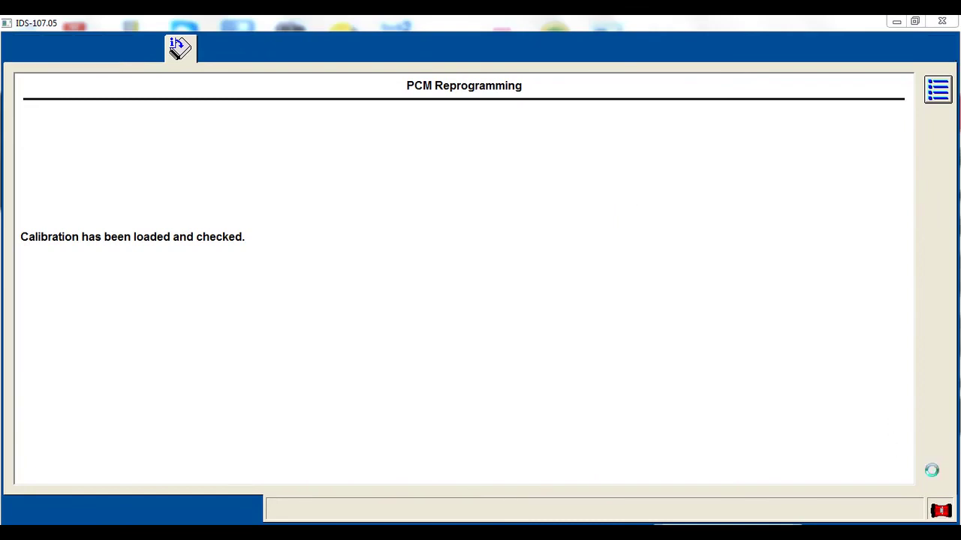